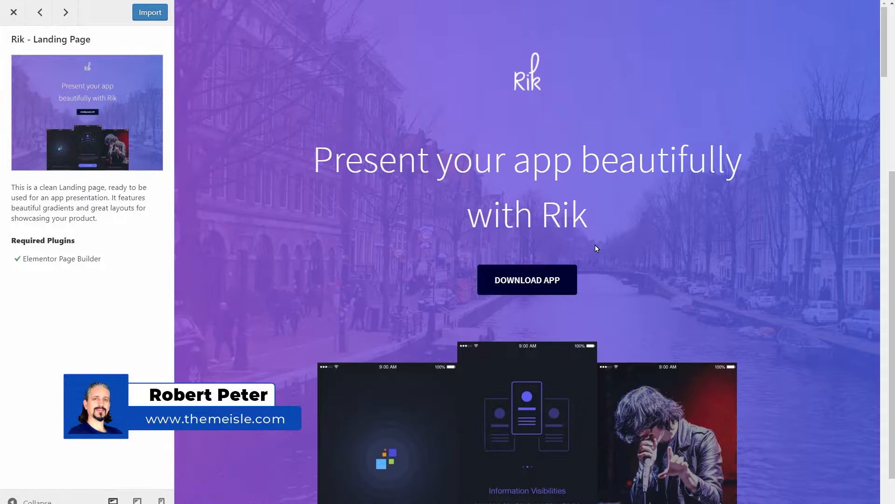
Shift the second gradient colour of the Rik page's hero section background overlay toward pink-red.
mouse_move(885, 64)
left_mouse_down()
mouse_move(886, 224)
mouse_move(887, 54)
left_mouse_up()
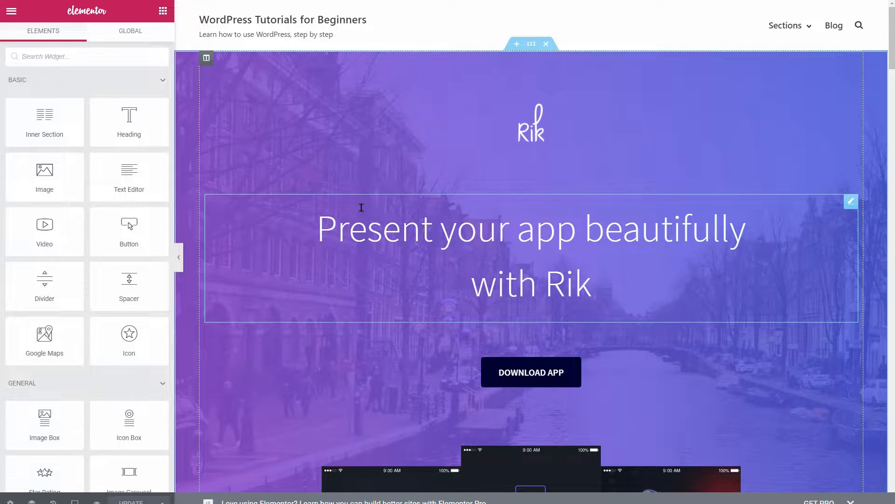
left_click(531, 43)
left_click(93, 48)
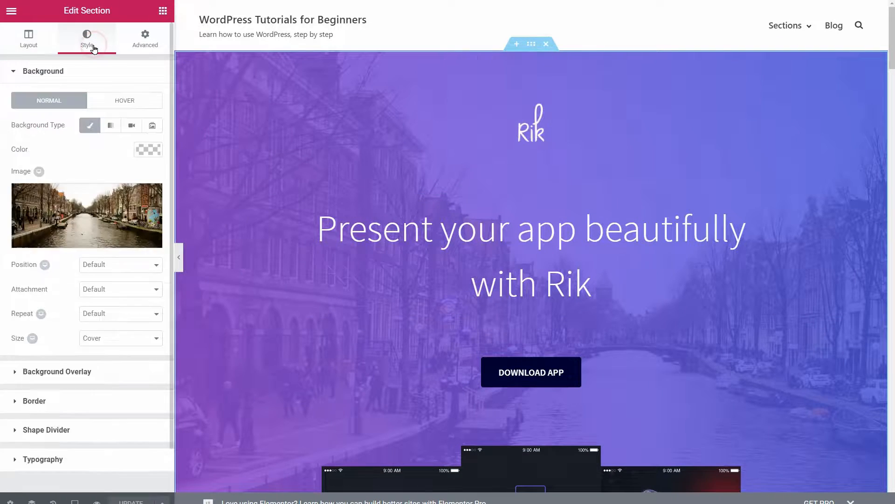
left_click(66, 73)
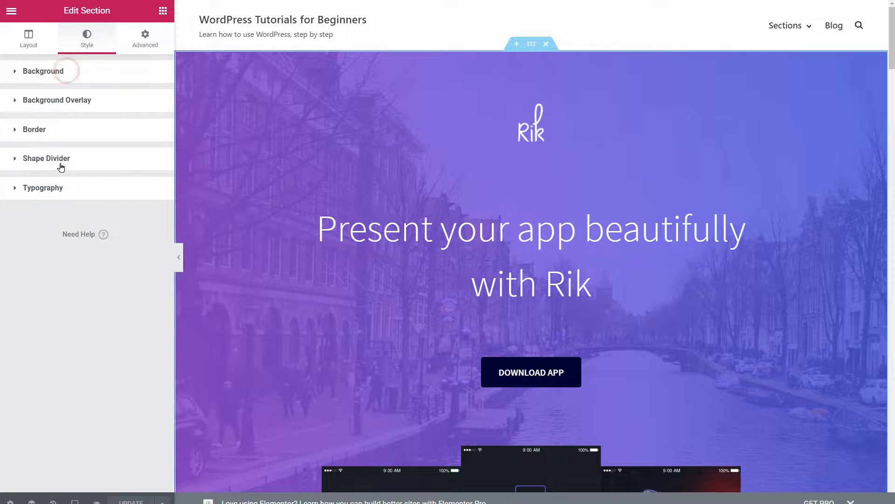
left_click(50, 101)
left_click(150, 241)
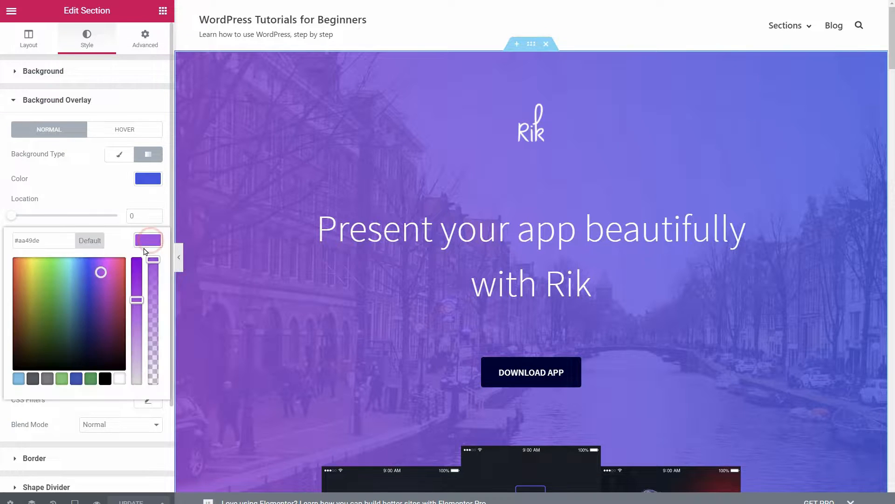
left_click_drag(102, 272, 123, 259)
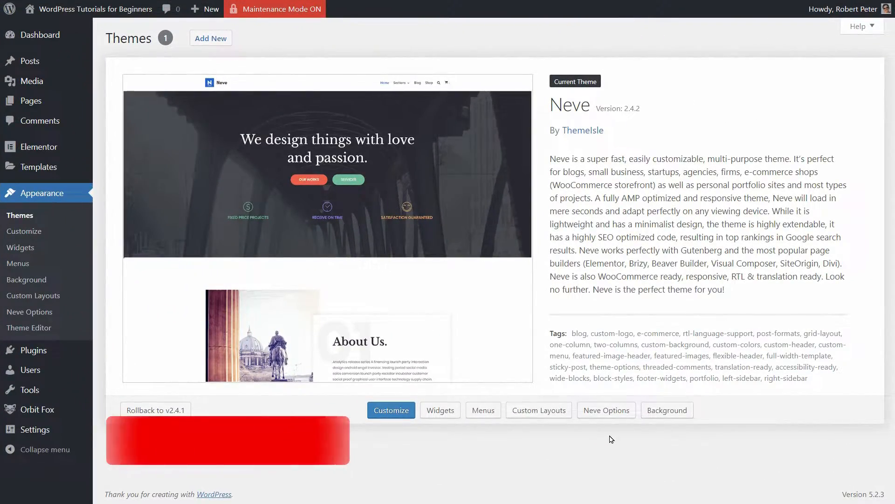
Open the Neve theme's Sites Library and look through the ready-made Elementor starter sites.
left_click(609, 412)
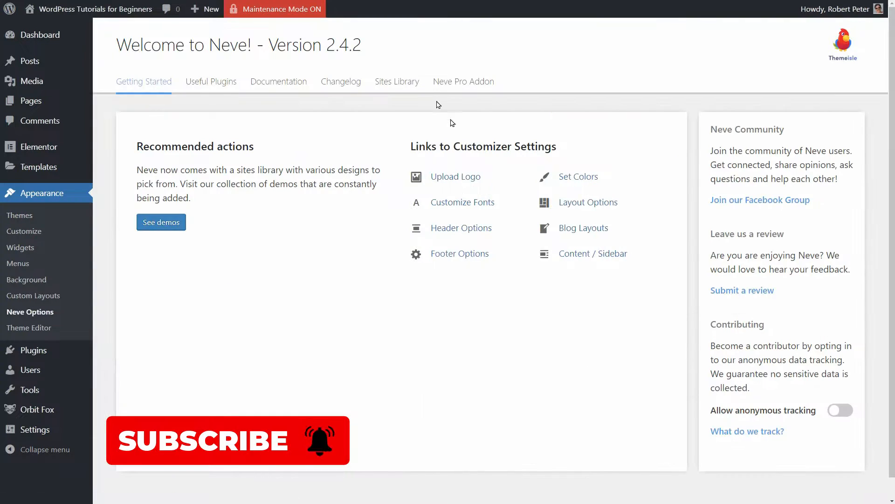
left_click(399, 81)
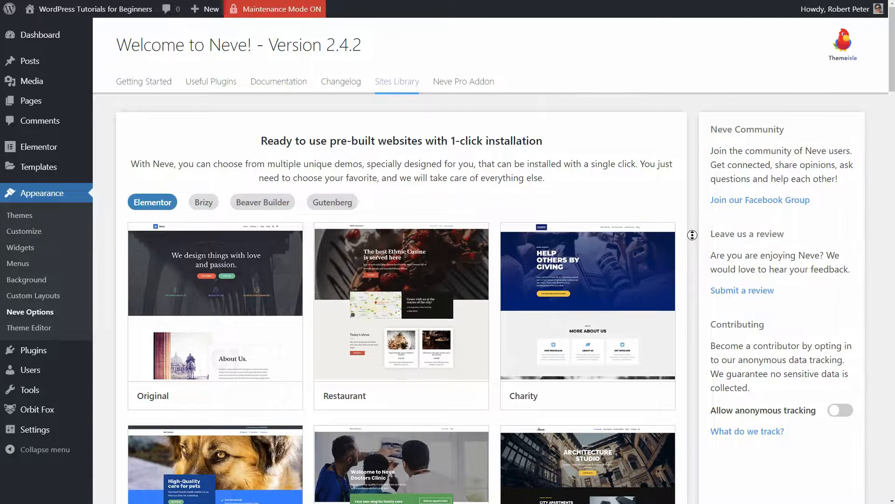
scroll(692, 235, "down", 5)
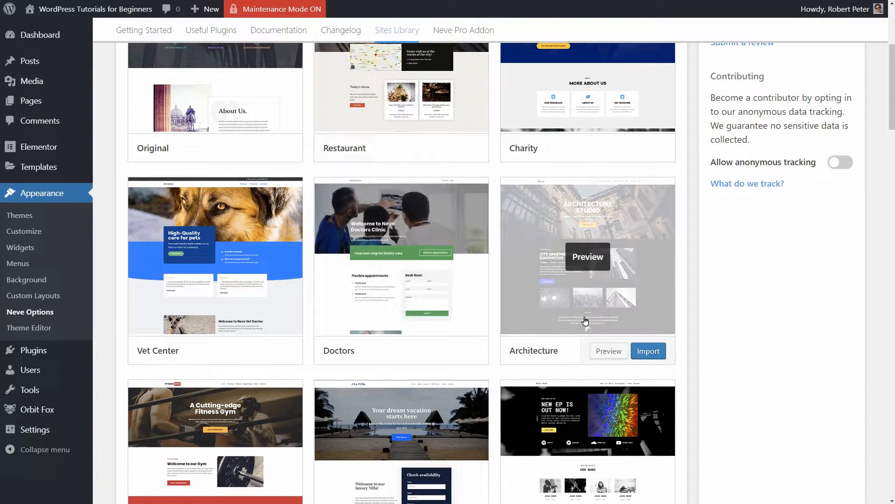
scroll(586, 321, "down", 1)
scroll(586, 320, "down", 3)
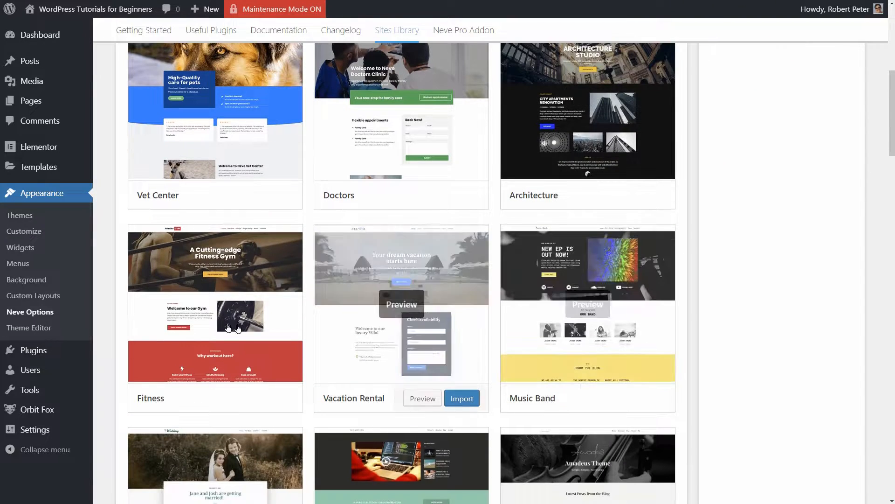
scroll(228, 328, "down", 1)
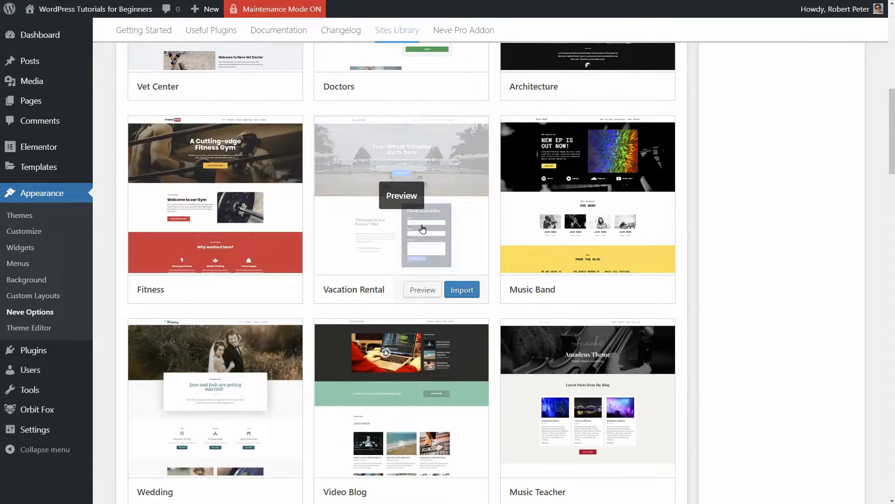
scroll(587, 233, "down", 3)
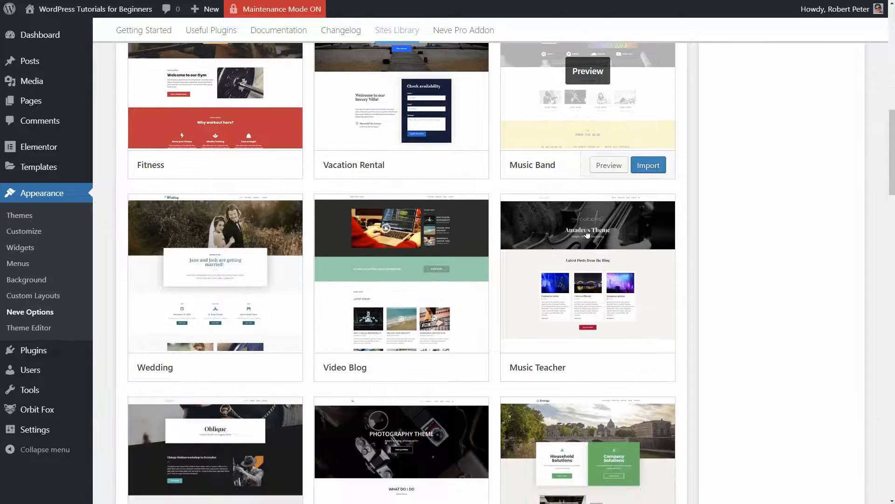
scroll(219, 285, "down", 2)
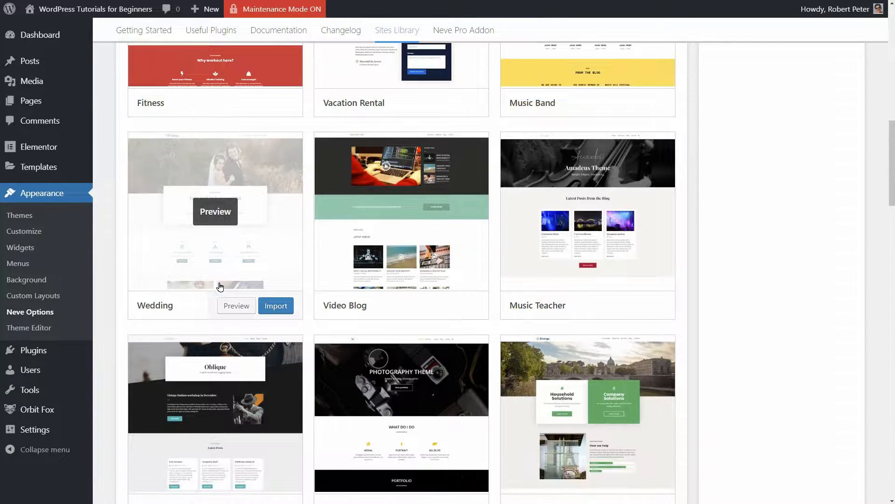
scroll(588, 178, "down", 3)
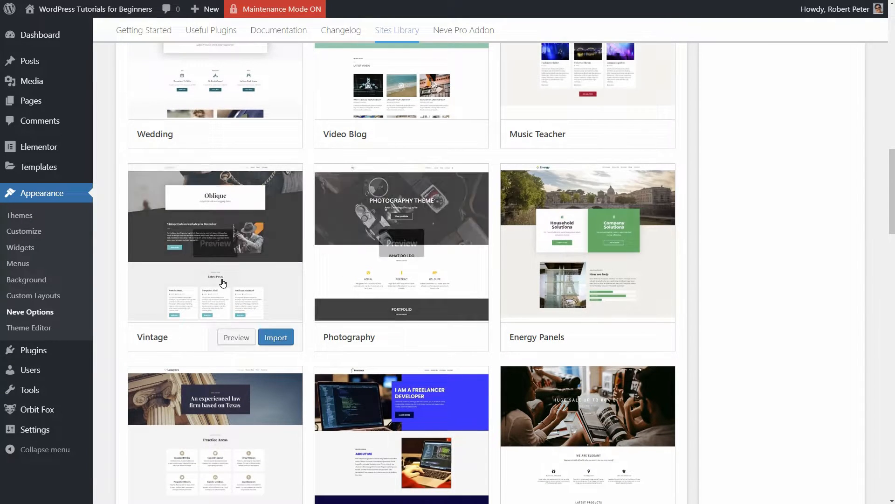
scroll(223, 283, "down", 2)
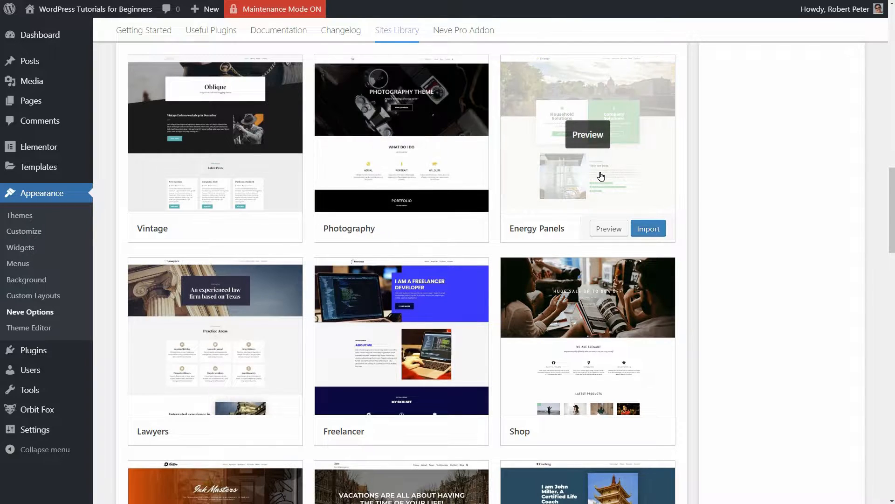
scroll(599, 173, "down", 3)
scroll(601, 176, "down", 1)
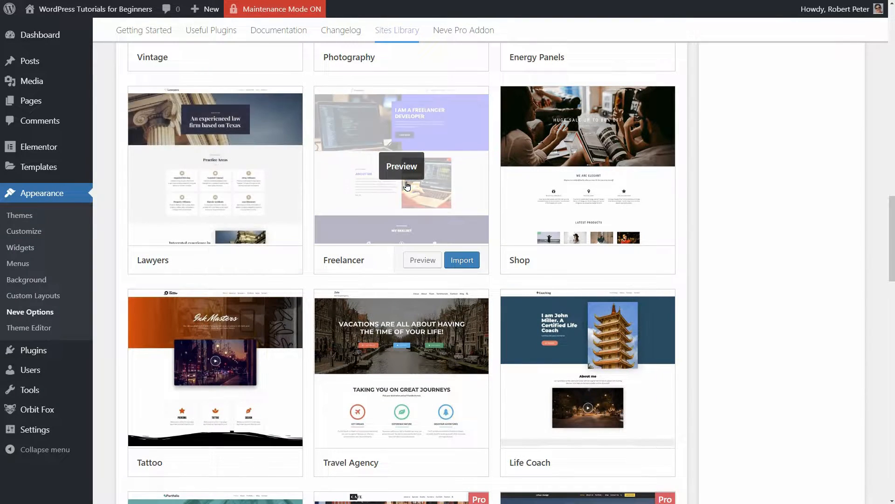
scroll(406, 186, "down", 2)
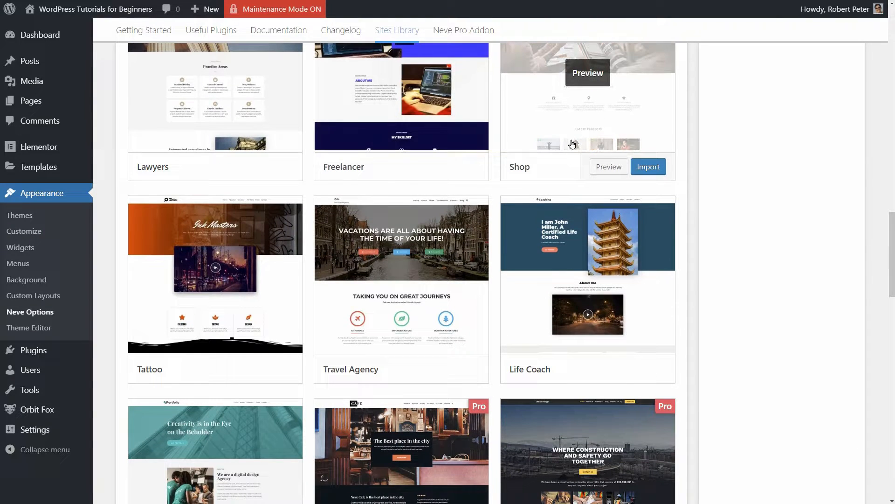
scroll(573, 145, "down", 4)
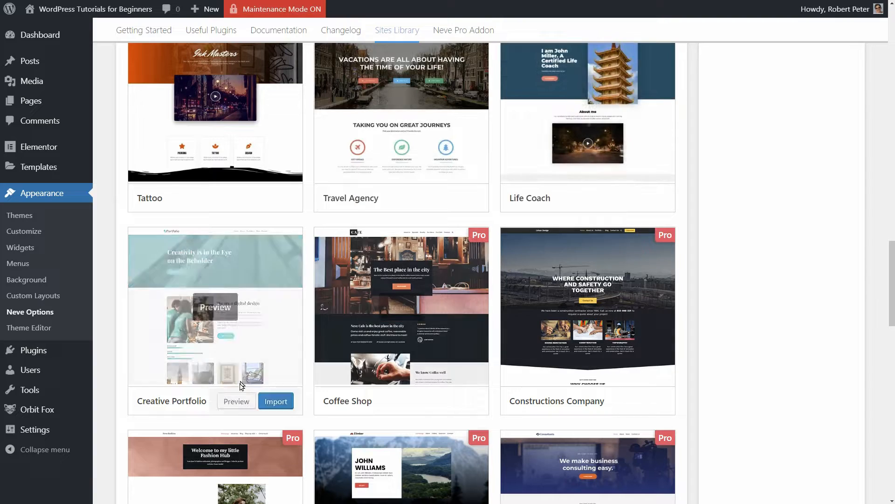
scroll(303, 428, "down", 2)
scroll(625, 407, "up", 3)
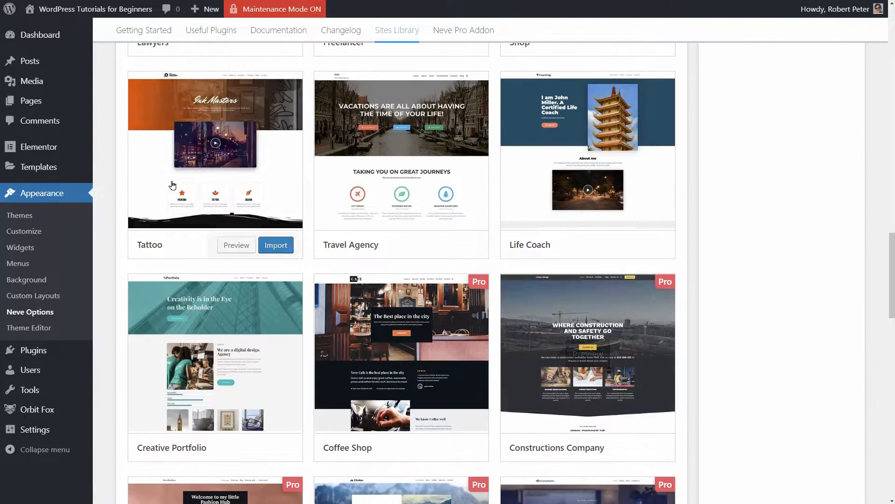
Preview the Tattoo starter site and import it with Content, Customizer and Widgets enabled.
left_click(216, 159)
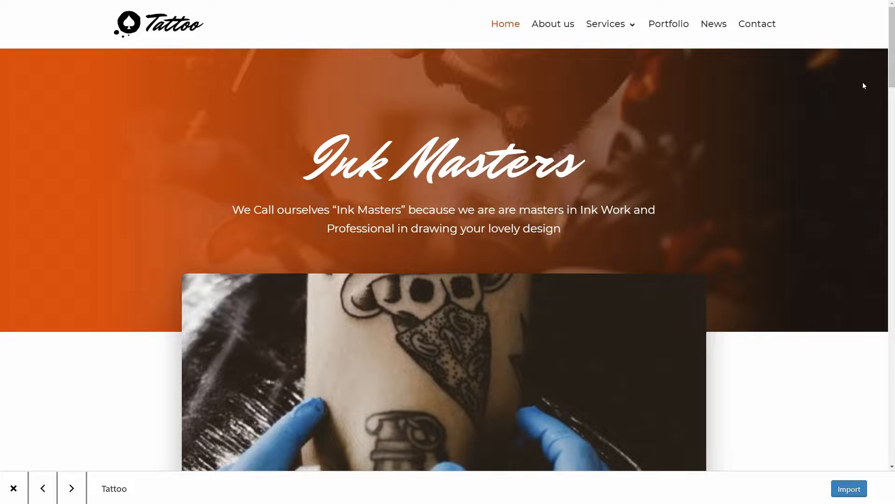
left_click_drag(889, 69, 894, 374)
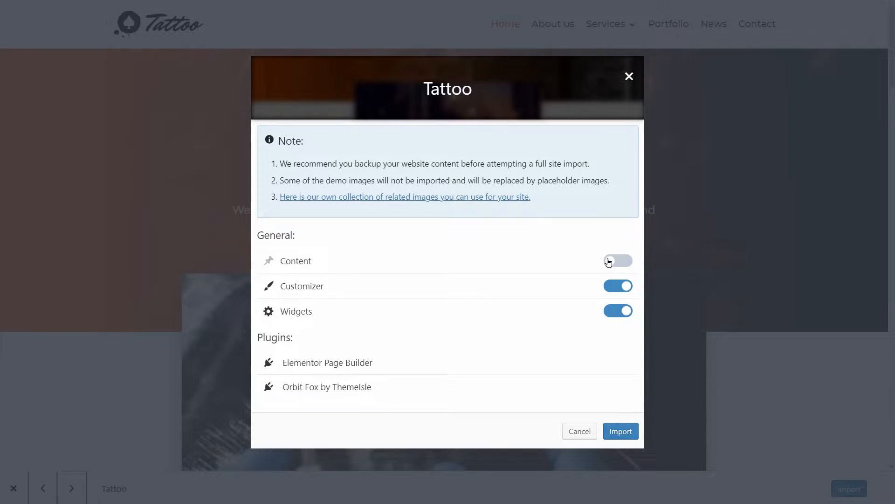
left_click(609, 262)
left_click(620, 290)
left_click(620, 289)
left_click(615, 316)
left_click(614, 313)
left_click(628, 433)
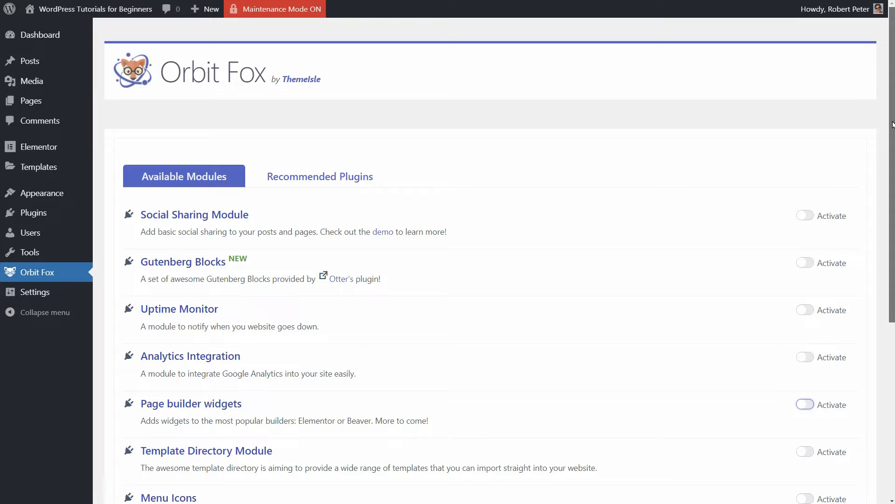
Activate the Page builder widgets and Template Directory Module in the Orbit Fox plugin.
scroll(892, 198, "down", 3)
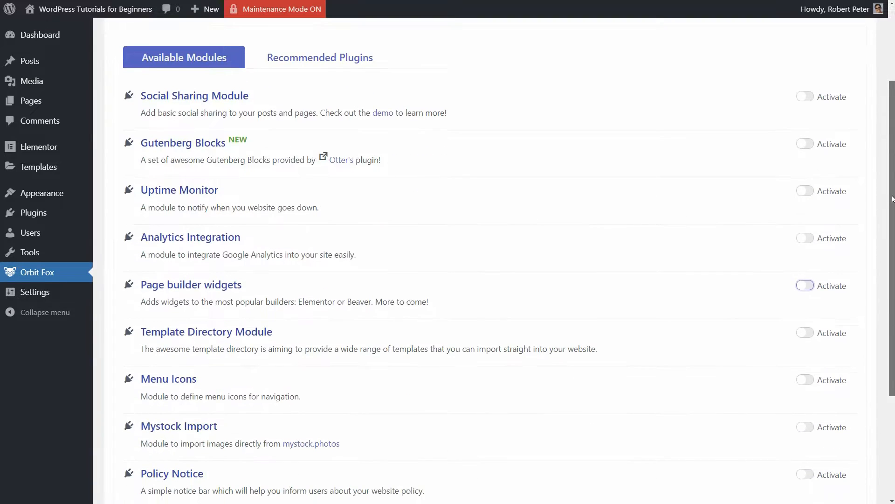
left_click(804, 286)
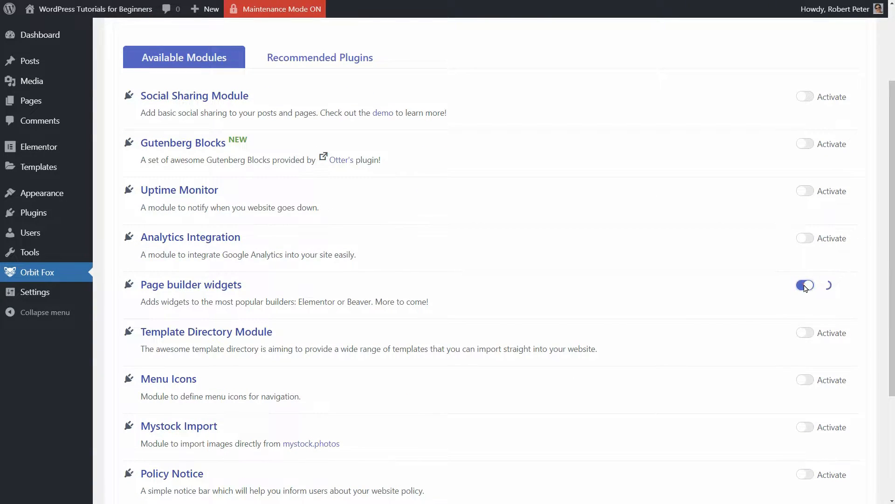
left_click(805, 333)
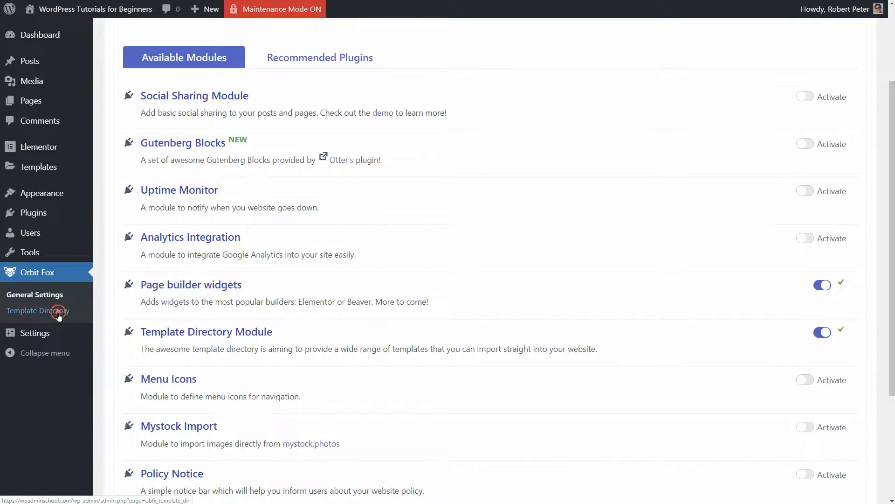
Import the Pulse - Landing Page template from the Orbit Fox Template Directory and select its main heading for editing.
left_click(58, 312)
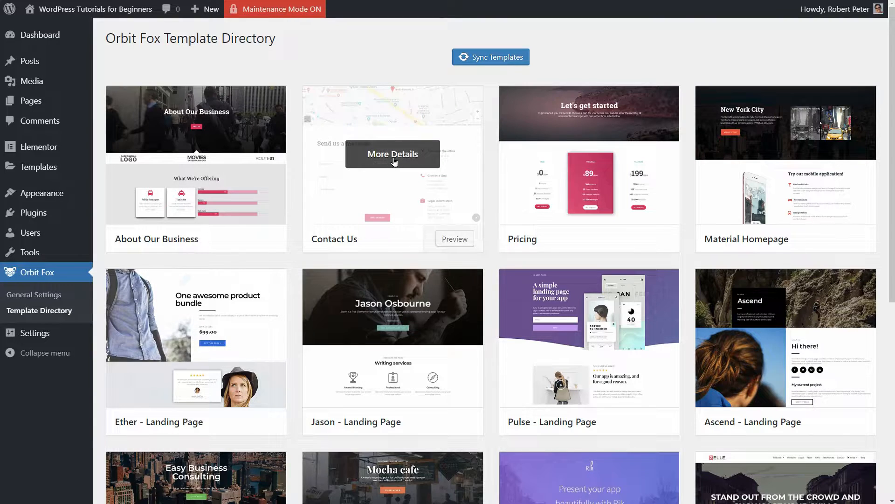
left_click_drag(894, 127, 894, 218)
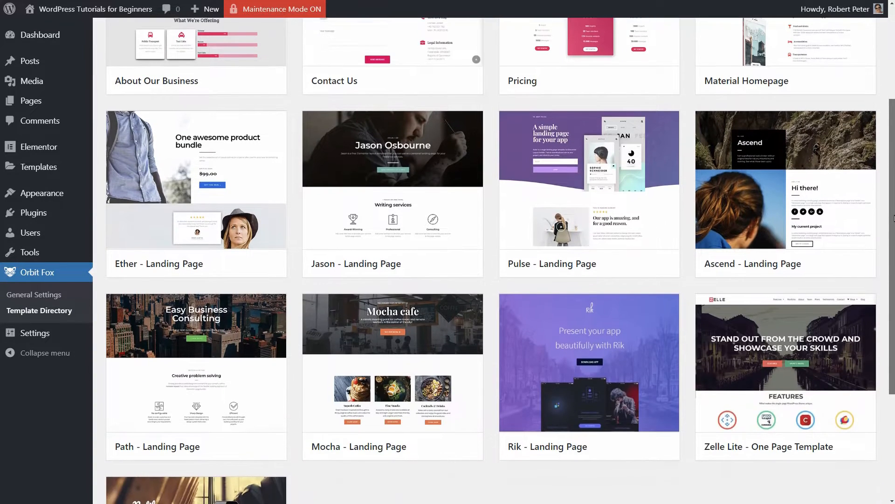
left_click(595, 179)
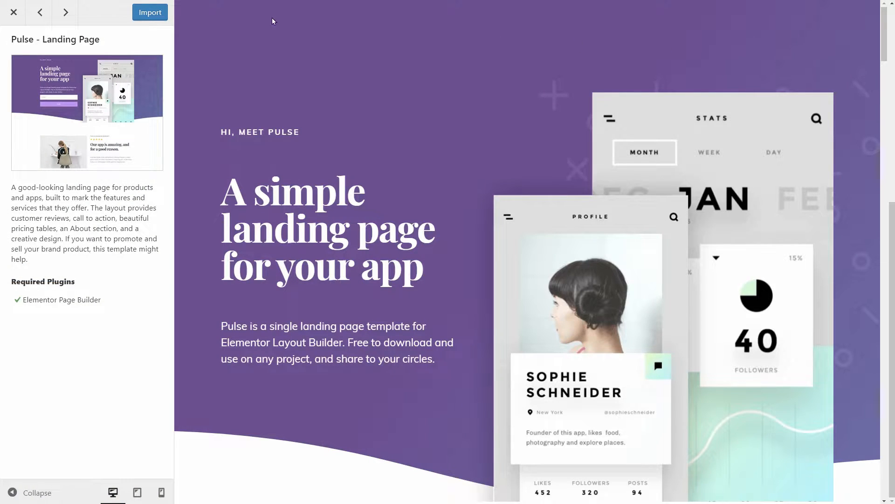
left_click(155, 14)
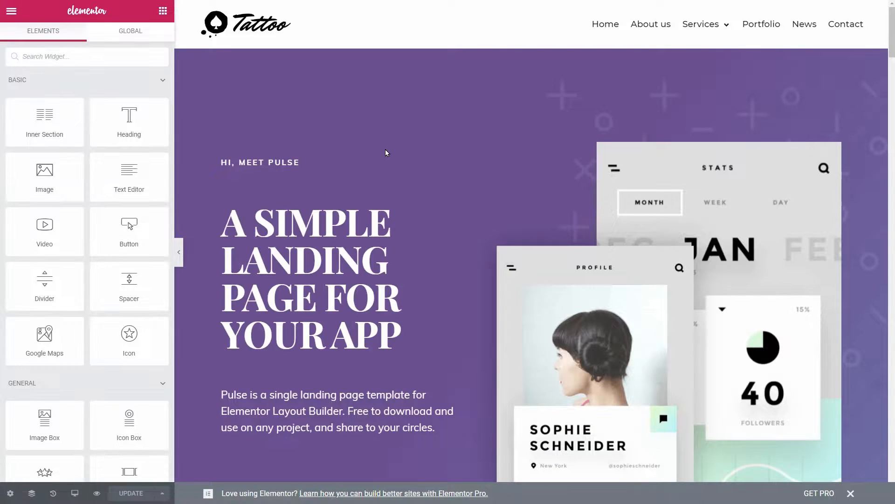
left_click(350, 254)
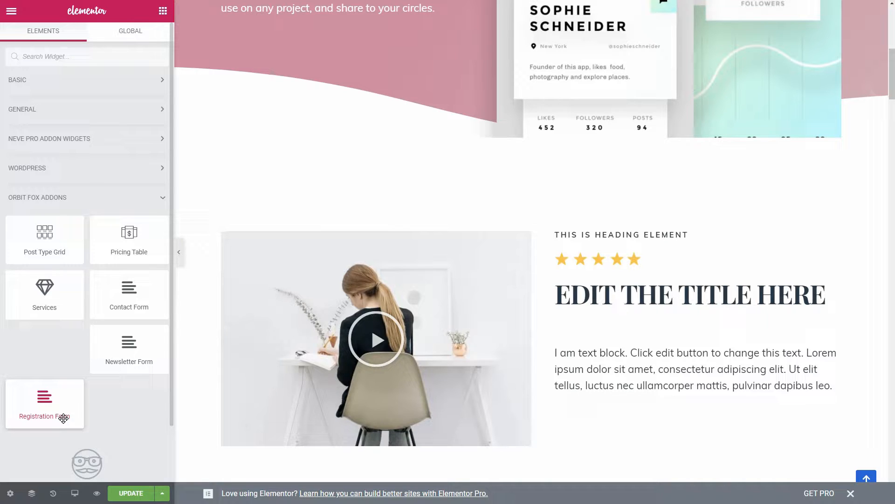
Add a Flip Card and a Typed Headline from the Neve Pro widgets to the column holding the star rating and text block.
scroll(345, 384, "down", 3)
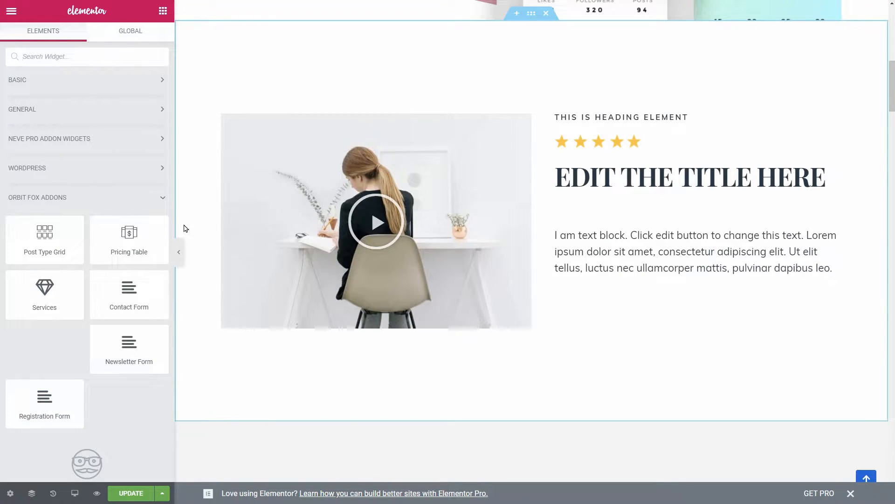
left_click(161, 140)
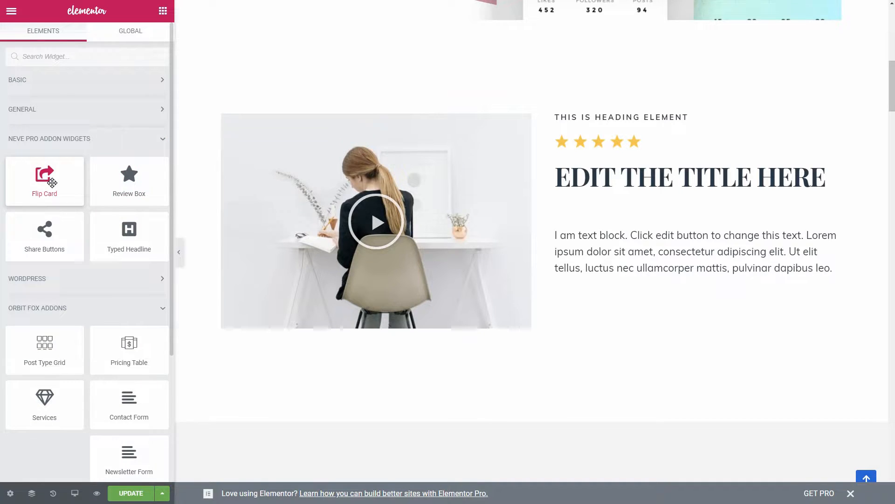
left_click_drag(52, 182, 694, 276)
scroll(453, 333, "down", 4)
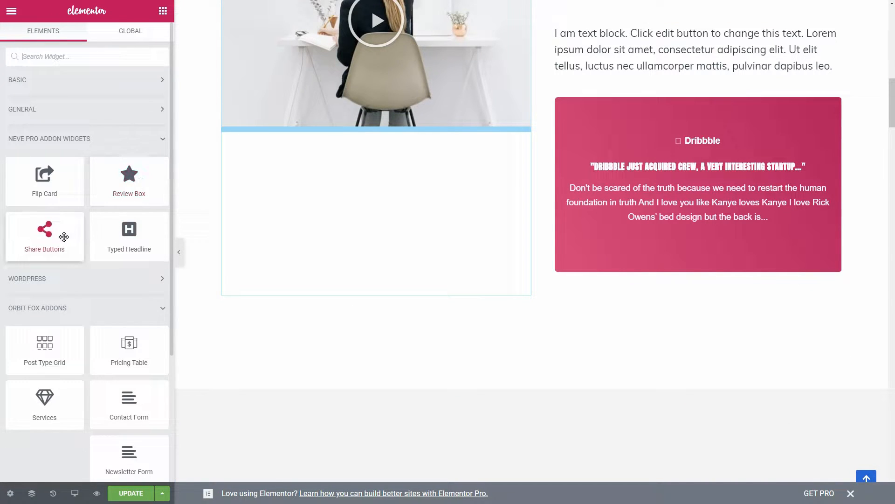
left_click_drag(126, 235, 676, 117)
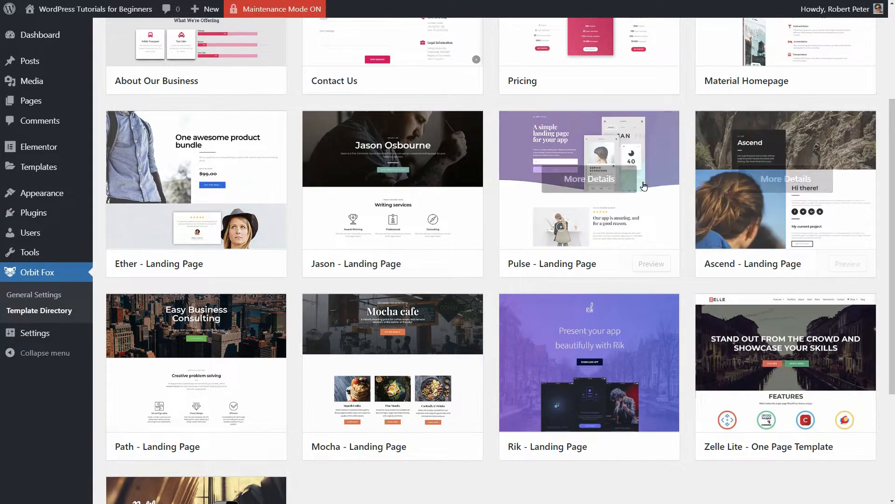
Open the Pulse - Landing Page template and change its purple hero section's background to a muted pink.
left_click(598, 182)
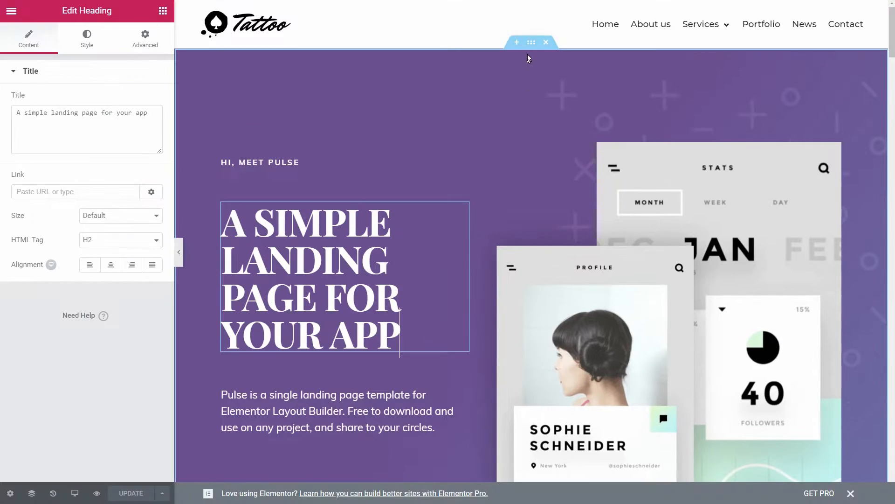
left_click(532, 43)
left_click(96, 45)
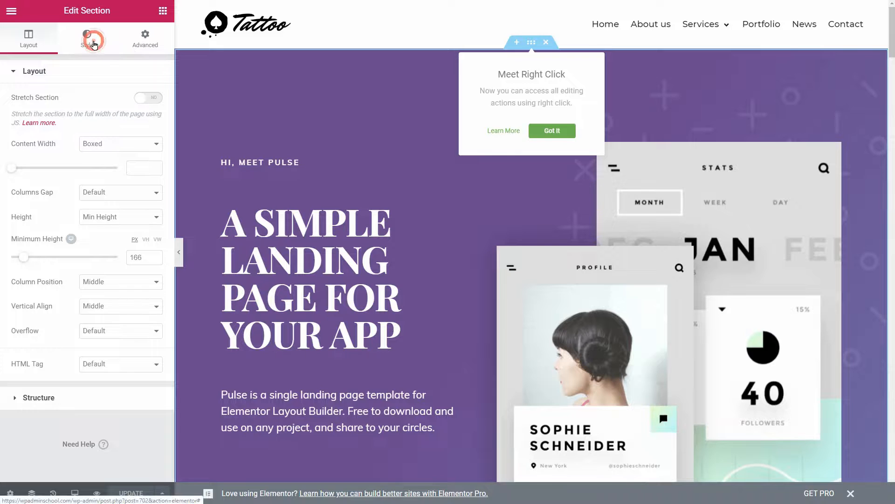
left_click(149, 149)
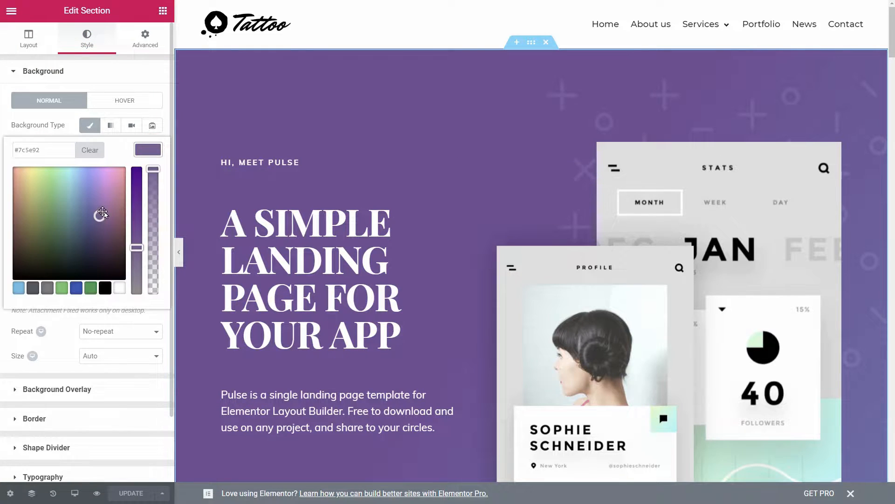
left_click_drag(101, 212, 20, 161)
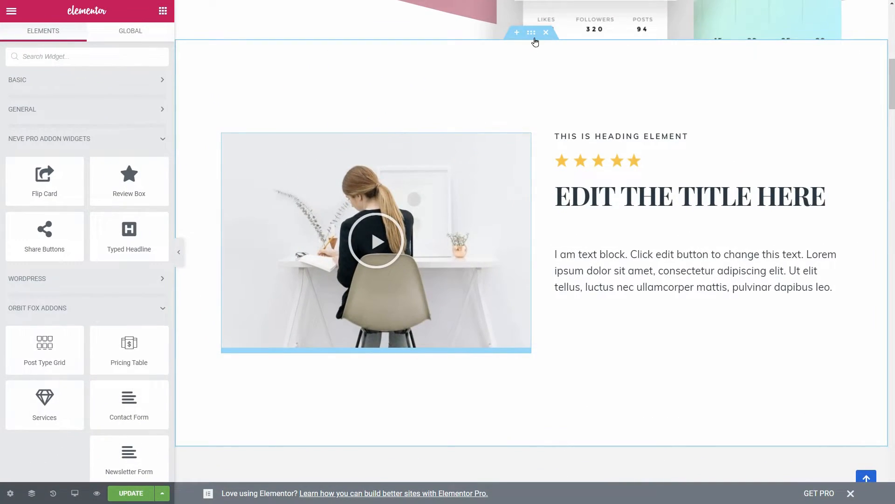
Save the section with the video image and star rating to the library as Section Template 1.
right_click(533, 33)
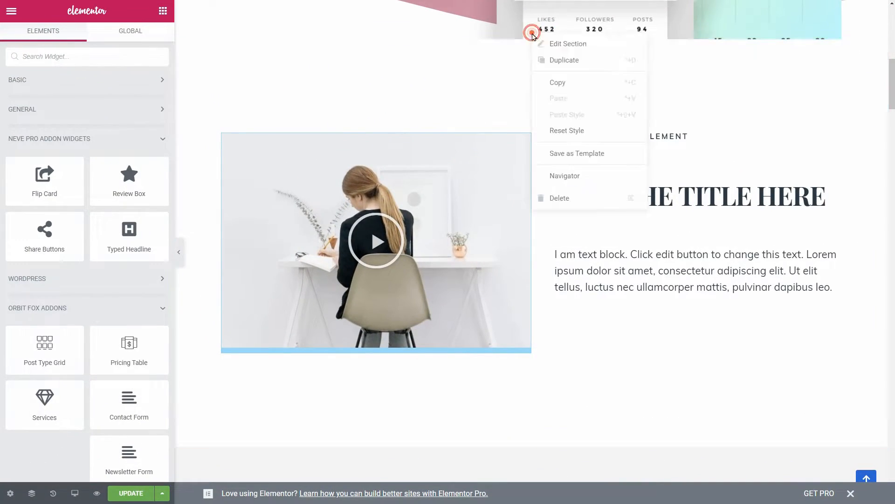
left_click(586, 153)
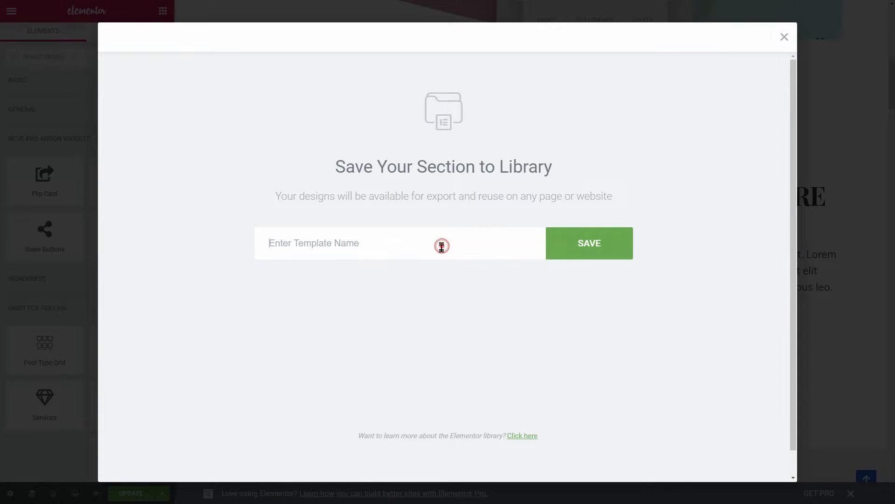
type("Section Template 1")
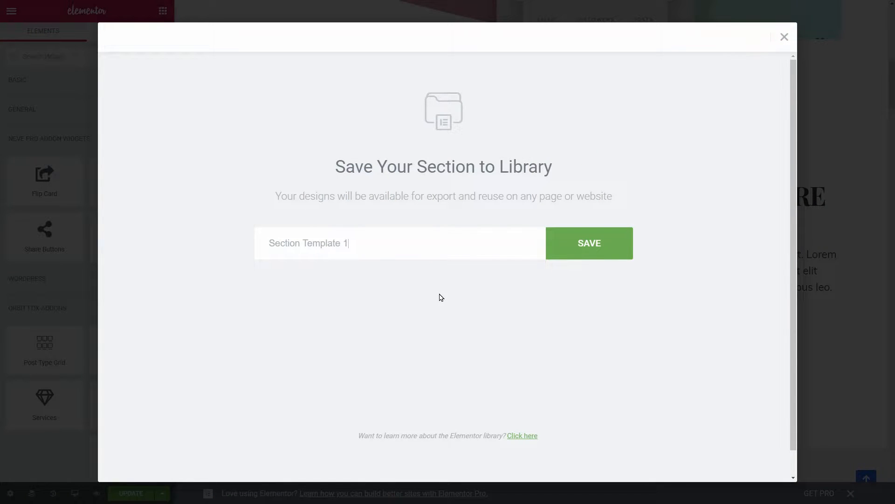
left_click(610, 242)
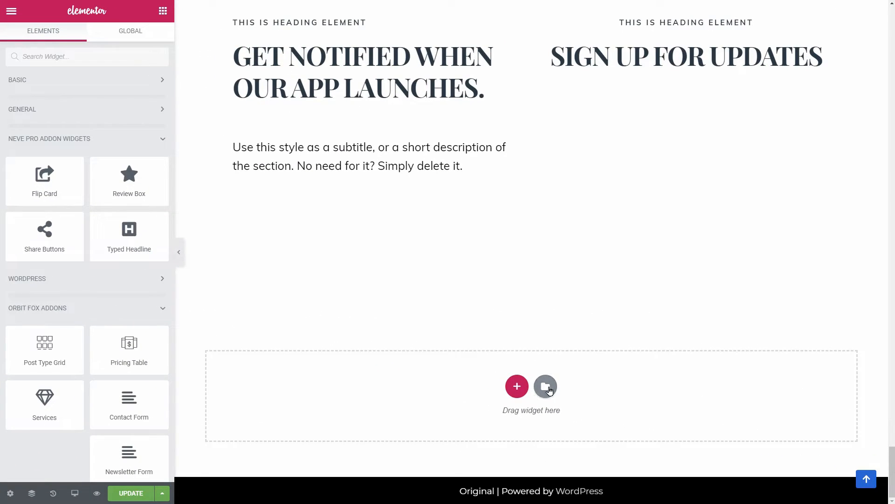
Insert Section Template 1 from the saved templates at the end of the page, importing its document settings.
left_click(545, 387)
left_click(675, 252)
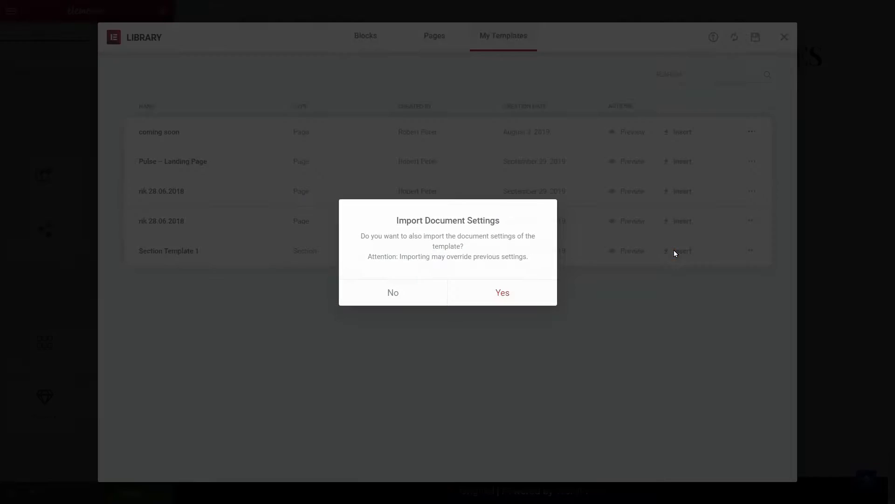
left_click(509, 294)
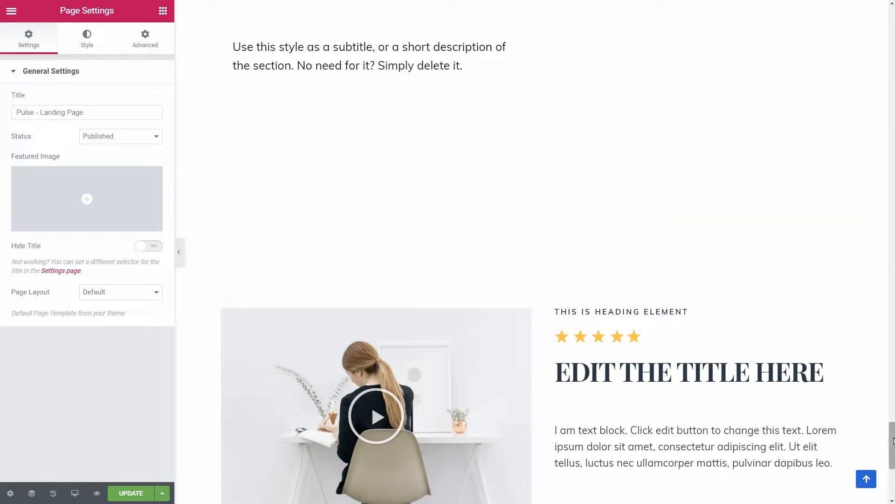
scroll(630, 312, "down", 5)
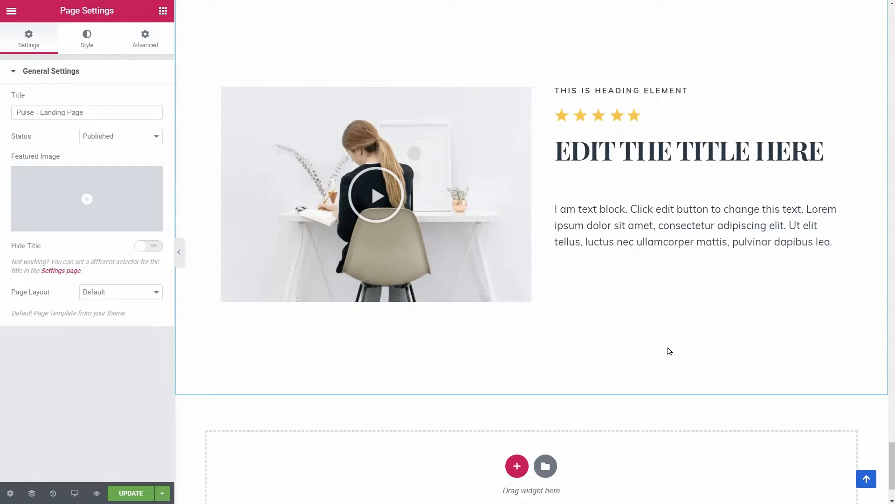
Try to export Section Template 1 from the saved templates and close the library.
left_click(546, 465)
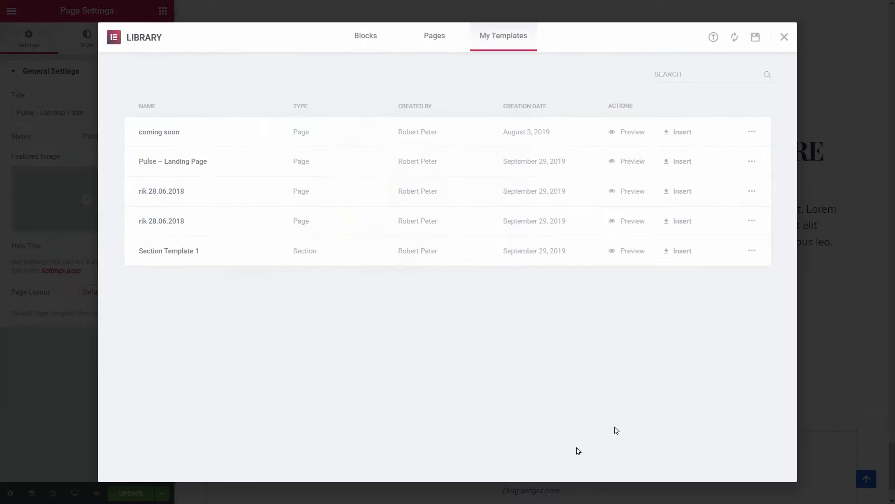
left_click(749, 252)
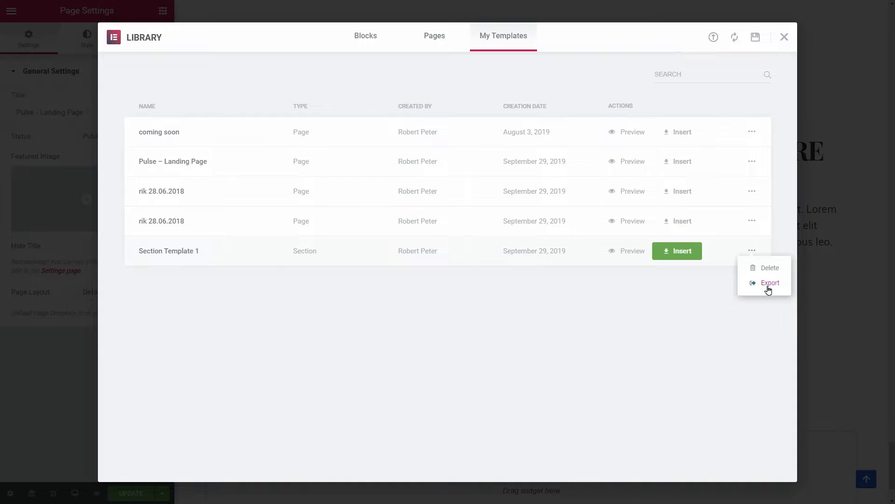
left_click(769, 286)
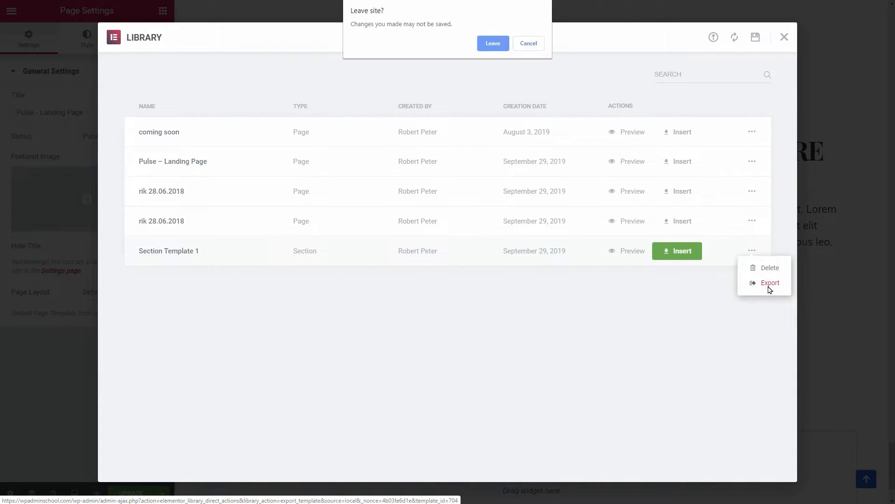
left_click(529, 46)
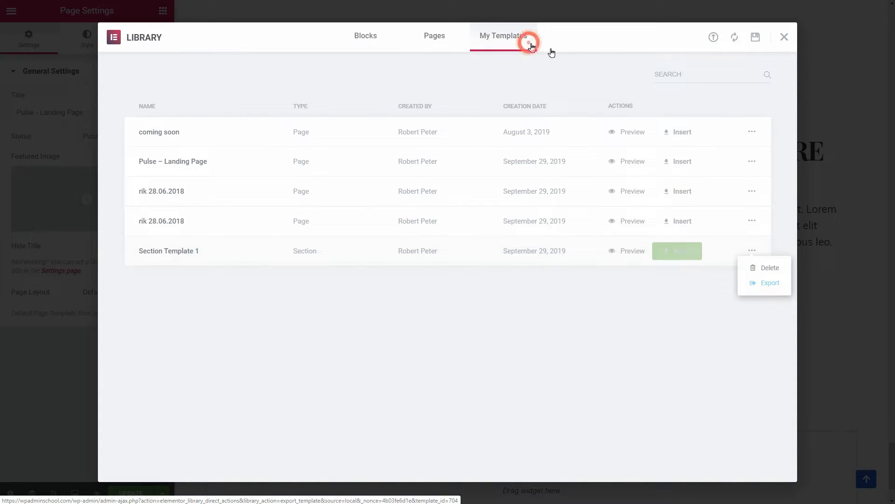
left_click(784, 37)
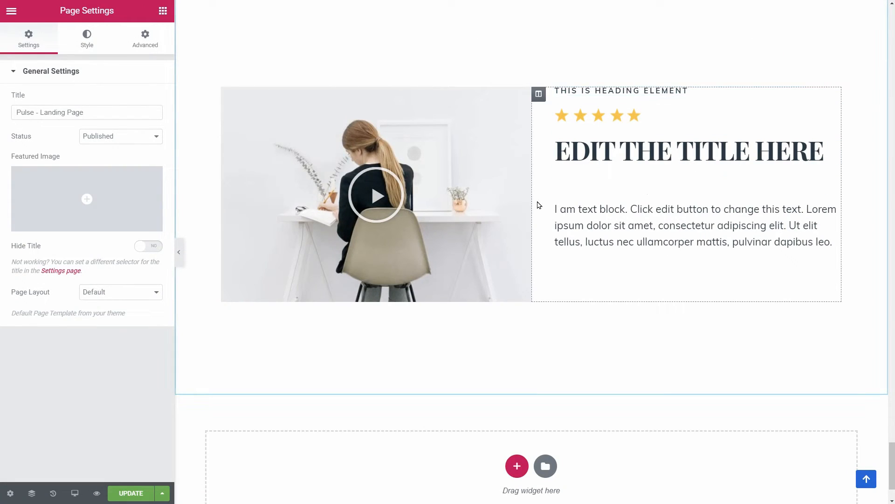
Reopen the template library and browse the ready-made page templates.
left_click(546, 466)
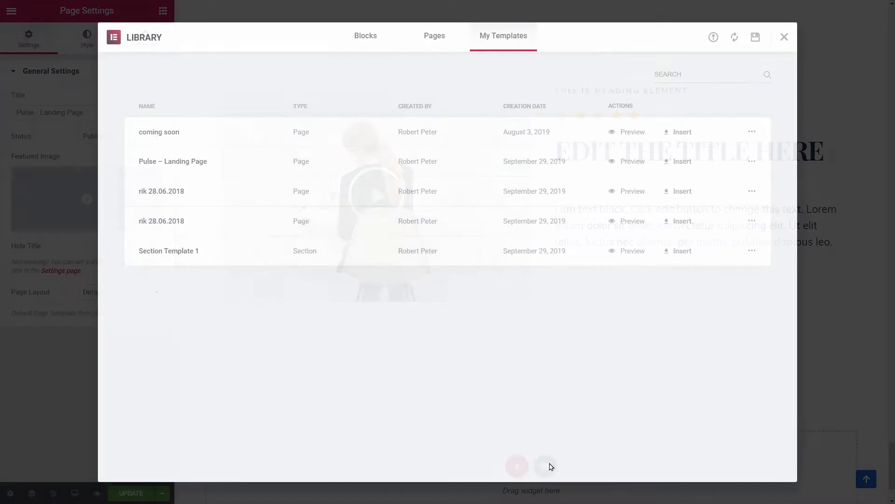
left_click(434, 40)
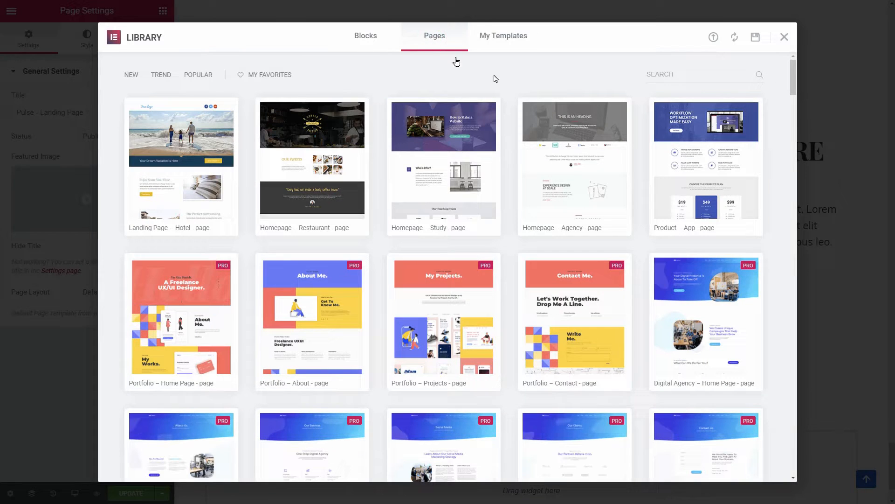
scroll(792, 84, "down", 12)
scroll(790, 157, "down", 5)
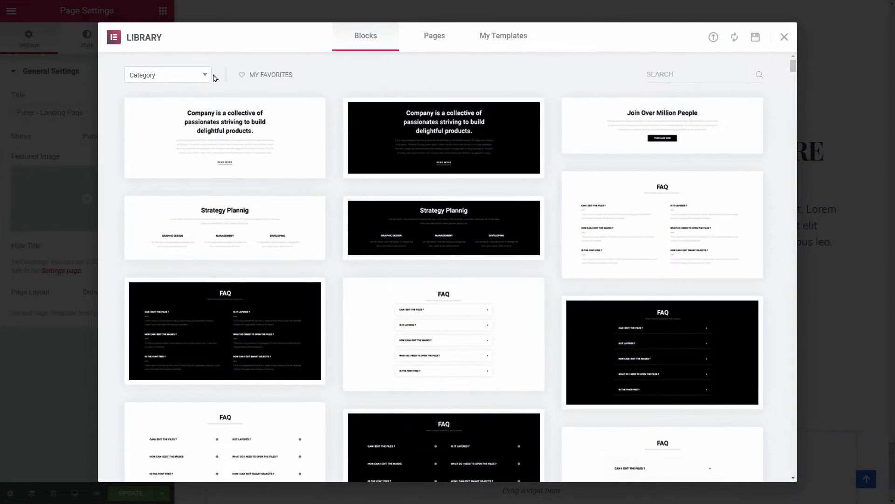
Browse the library's blocks in the Services, Testimonials, Call To Action and Header categories.
left_click(206, 75)
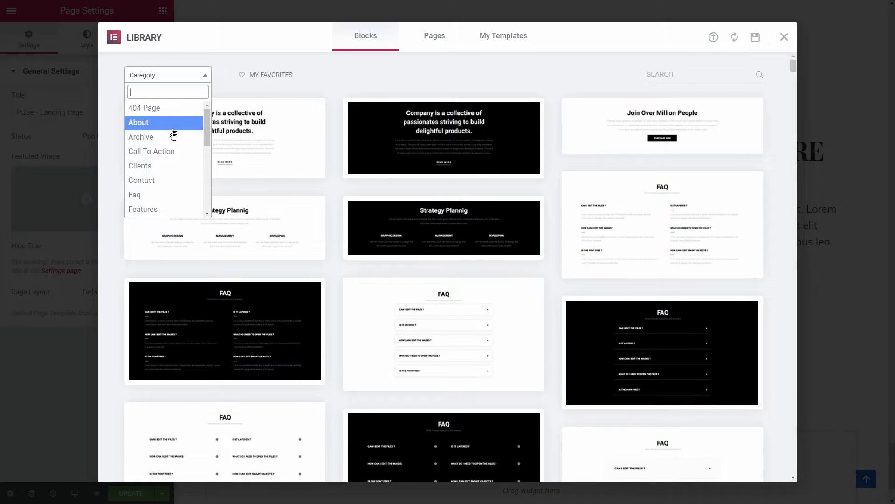
scroll(169, 184, "down", 3)
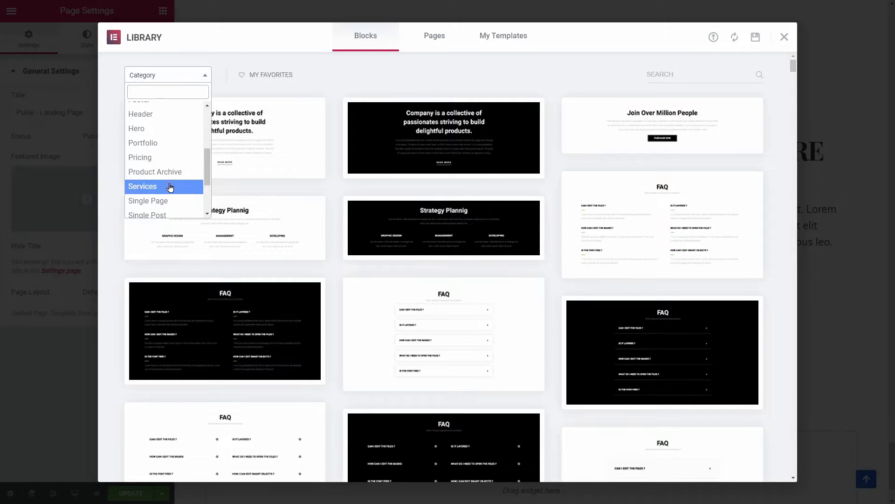
left_click(170, 186)
type("test")
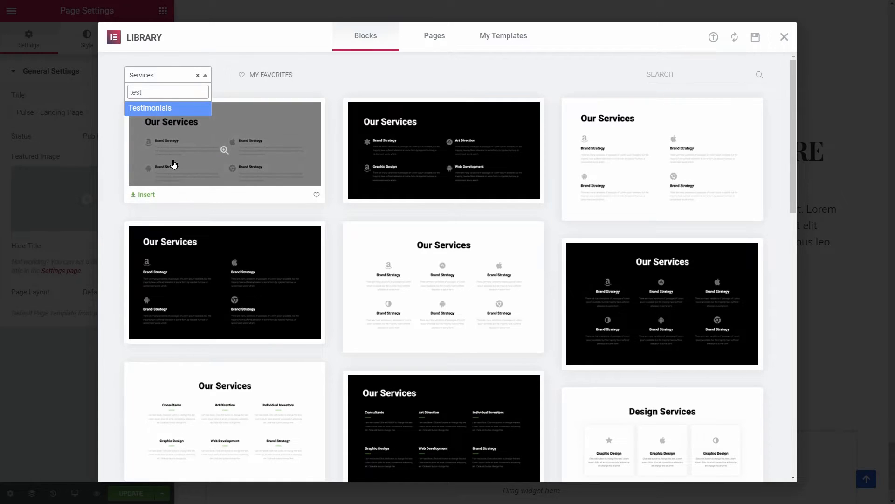
left_click(159, 107)
left_click(182, 76)
type("call")
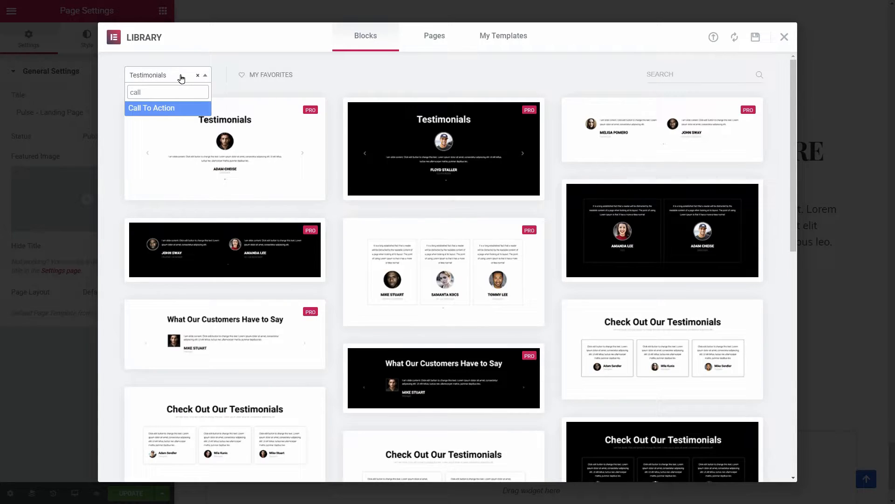
left_click(159, 108)
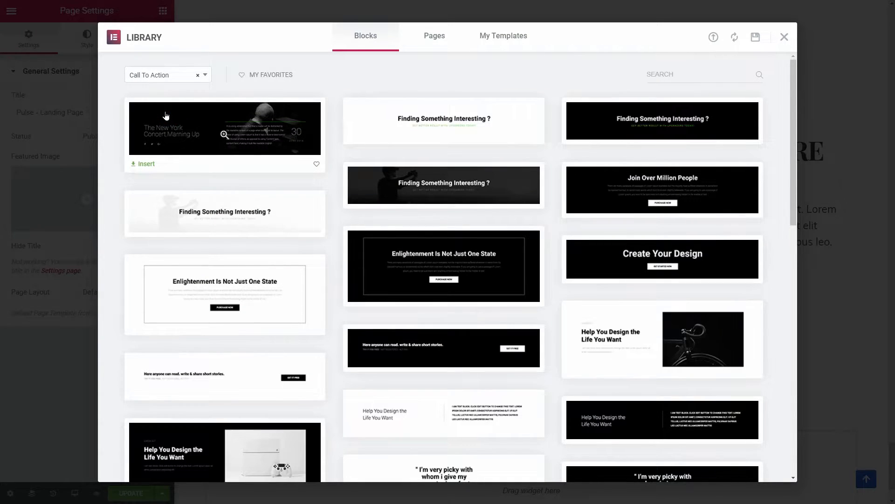
left_click(161, 75)
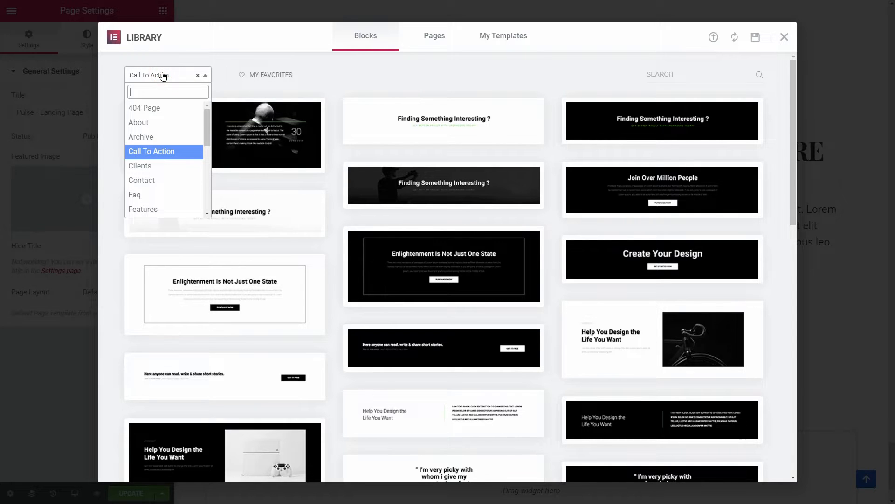
type("hea")
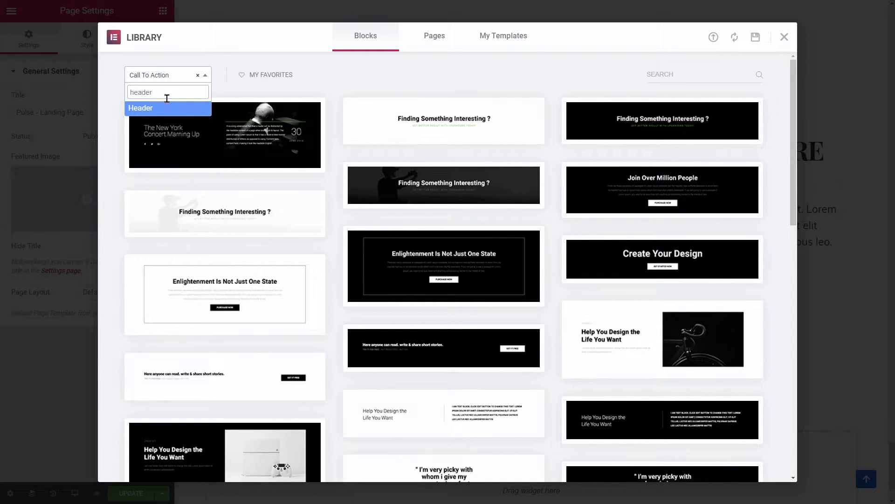
type("der")
left_click(166, 113)
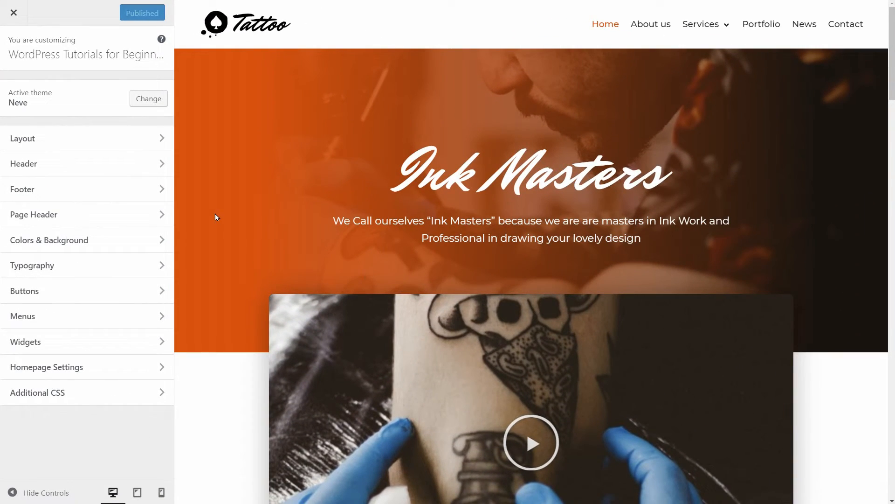
In the WordPress Customizer, open the header builder and the style settings of the Header Main row.
left_click(158, 165)
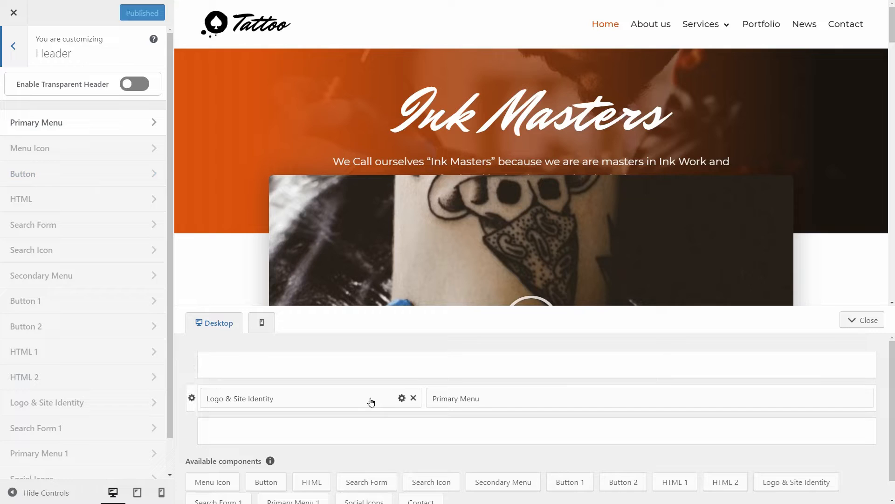
left_click(192, 398)
left_click(141, 83)
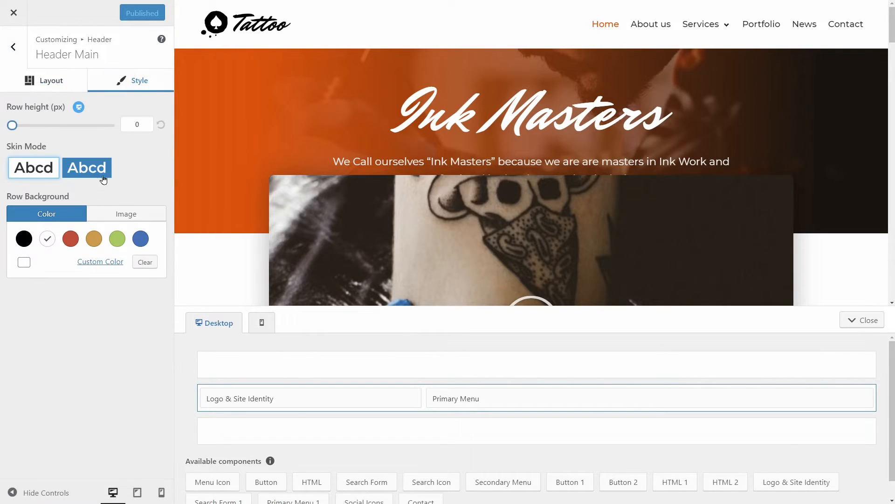
Try red and orange backgrounds on the Header Main row and return it to white.
left_click(75, 244)
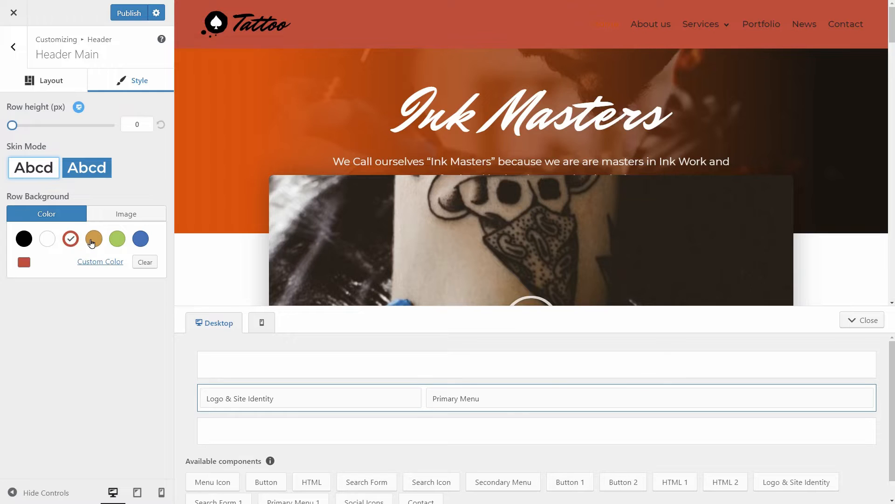
left_click(93, 241)
left_click(49, 239)
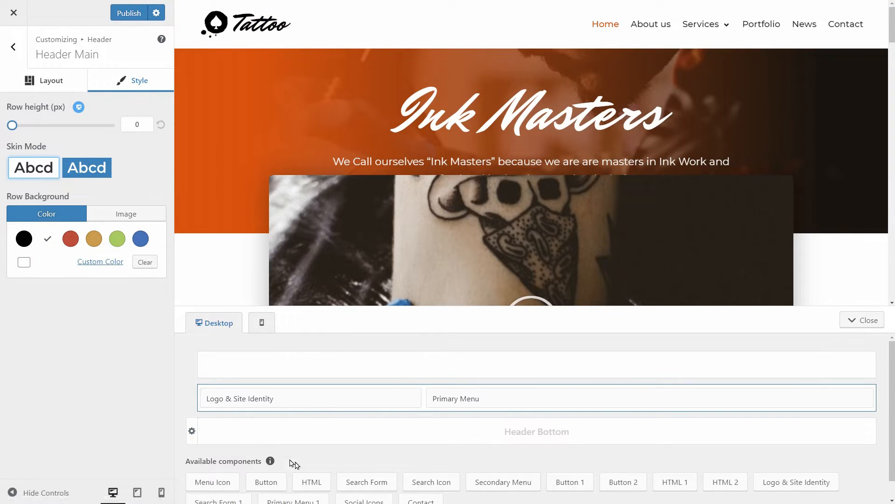
Add the Search Form and Button components to the Header Bottom row.
scroll(372, 483, "down", 1)
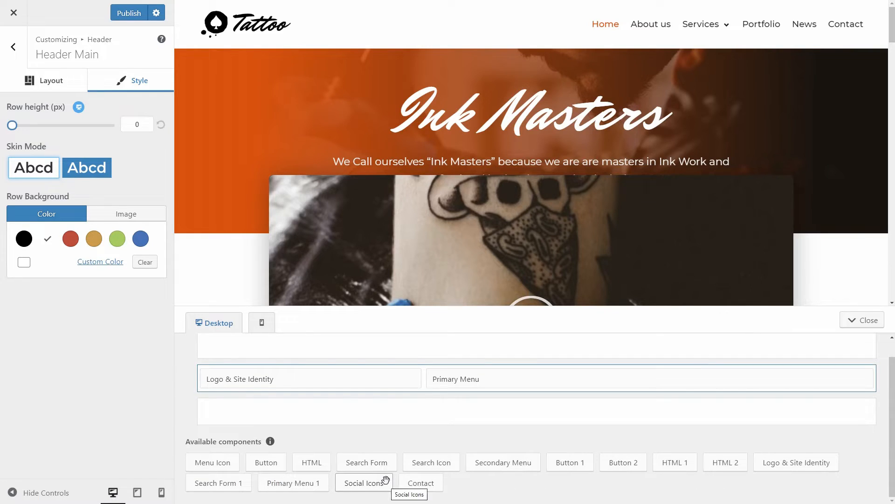
left_click_drag(369, 465, 716, 436)
Style the Header Bottom row with a blue background and a row height of 50 px.
left_click(191, 412)
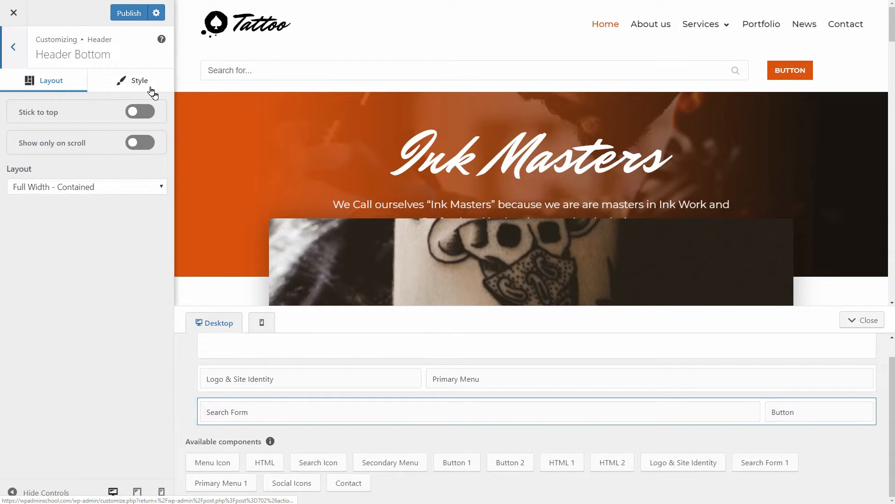
left_click(143, 83)
left_click(76, 240)
left_click(117, 239)
left_click(139, 240)
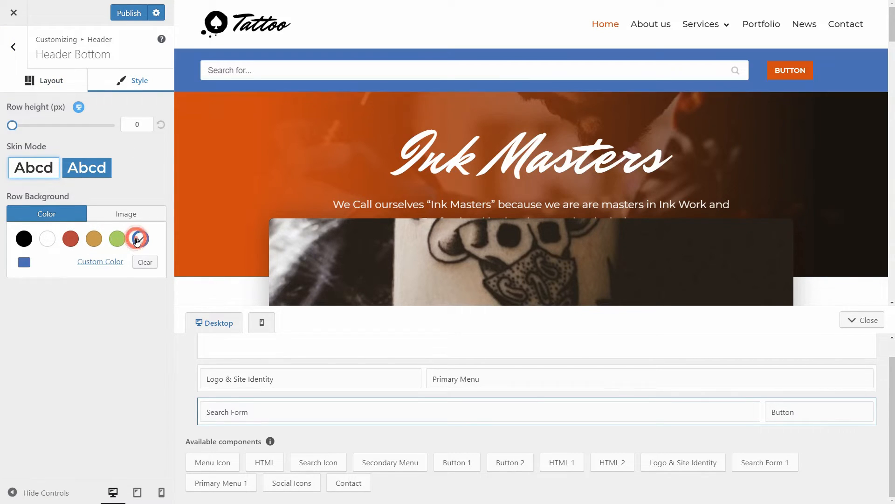
left_click_drag(14, 126, 25, 125)
Add the HTML 1 and Social Icons components to the empty row above the logo and primary menu.
left_click_drag(563, 461, 300, 346)
left_click_drag(248, 491, 511, 359)
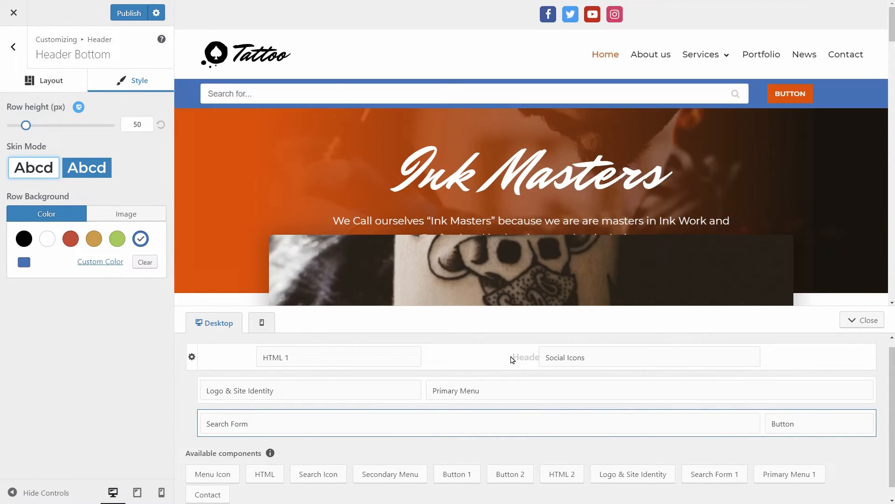
In the mobile header layout, add a full-width Search Form to the Header Bottom row and a full-width Button to the Header Top row.
left_click(413, 357)
left_click(541, 359)
left_click(262, 322)
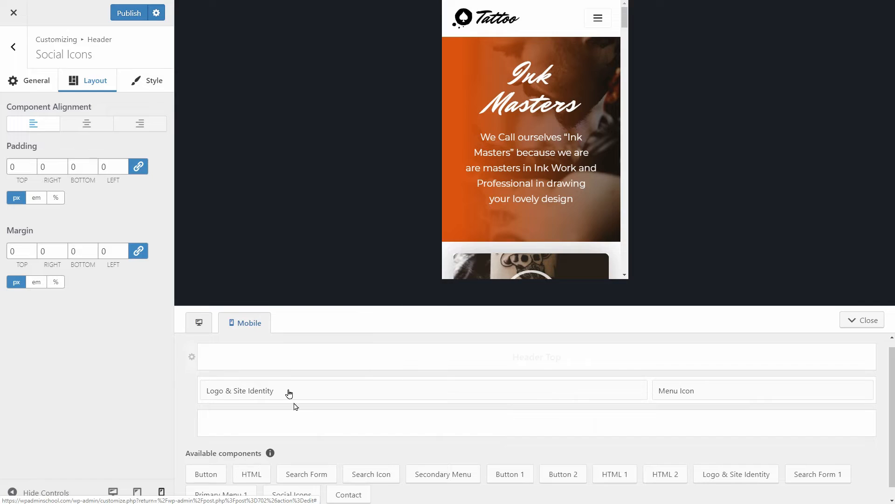
left_click_drag(320, 472, 866, 425)
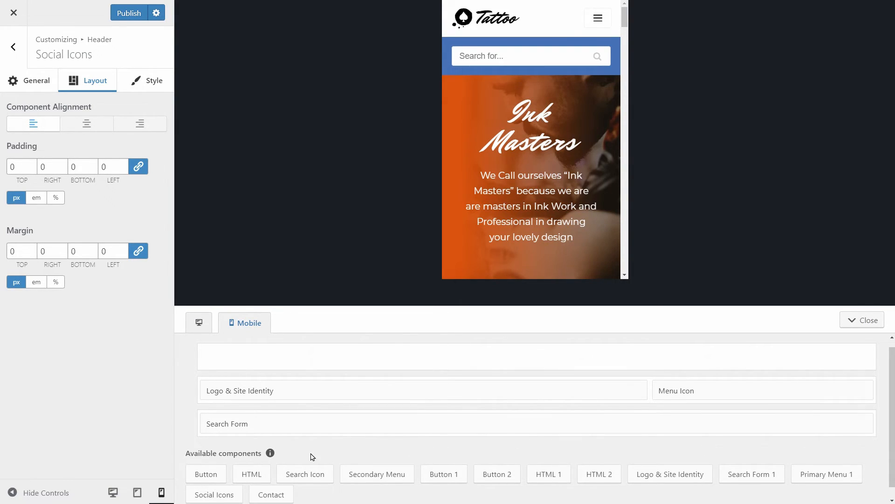
left_click_drag(202, 468, 236, 362)
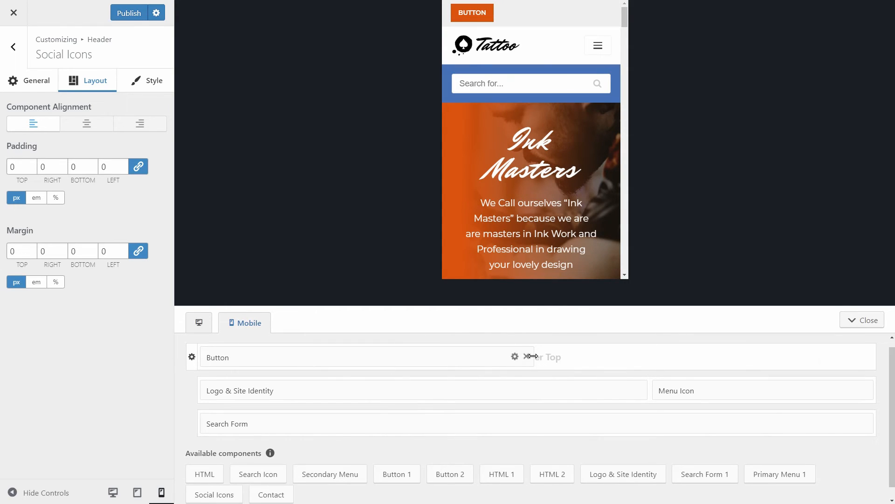
left_click_drag(535, 356, 868, 364)
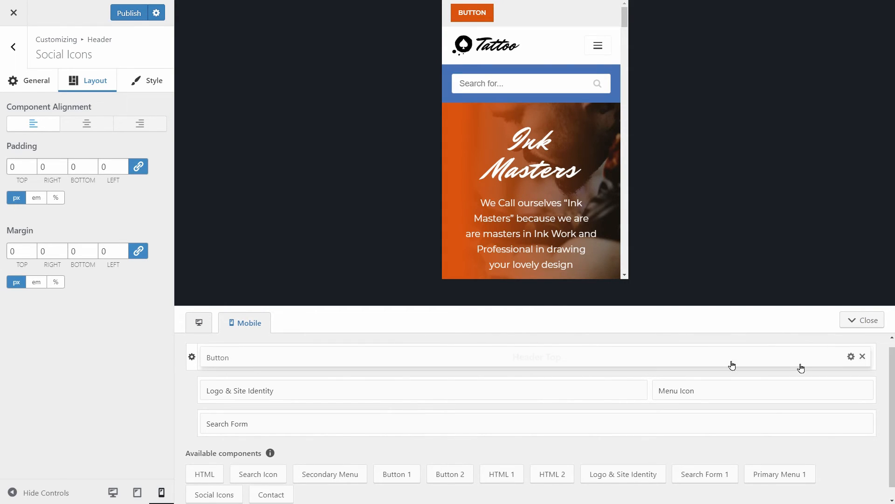
Set the Button component's alignment to center in the mobile Header Top row.
left_click(545, 358)
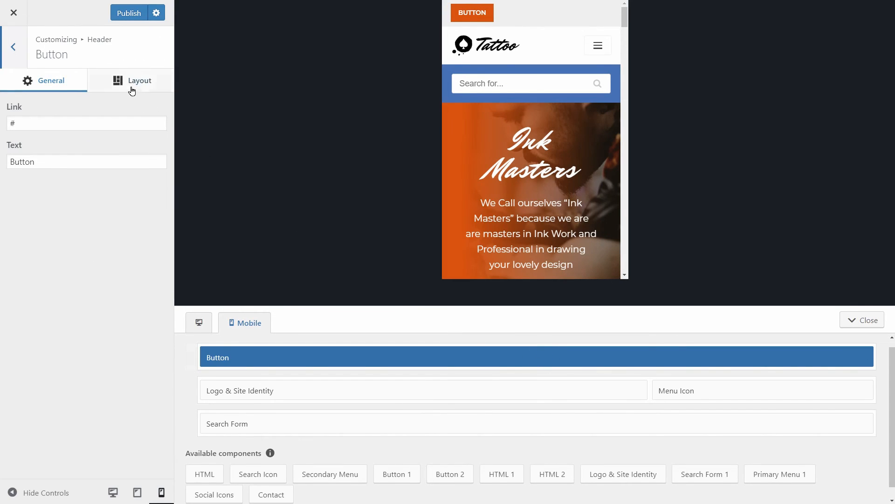
left_click(132, 90)
left_click(89, 125)
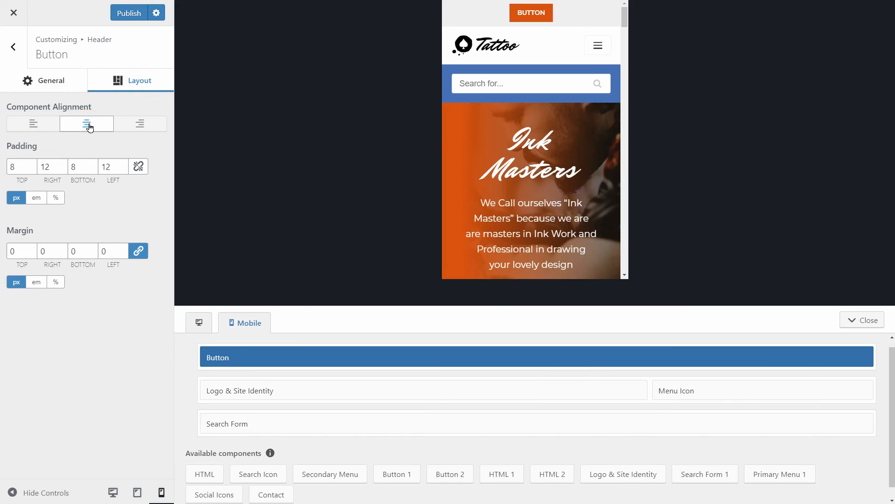